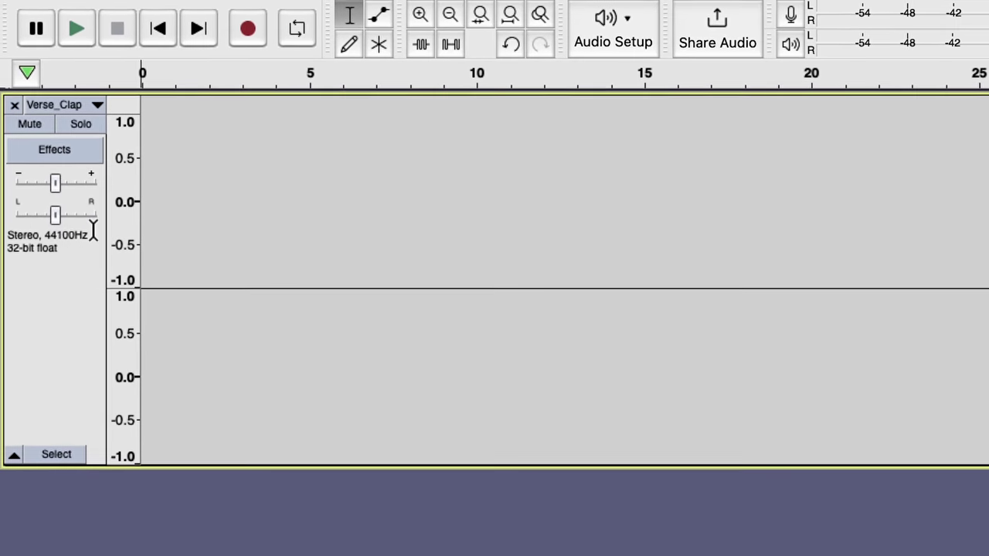
Step: Switch the ruler to beats and measures and set the time signature to 4/8
left_click(28, 75)
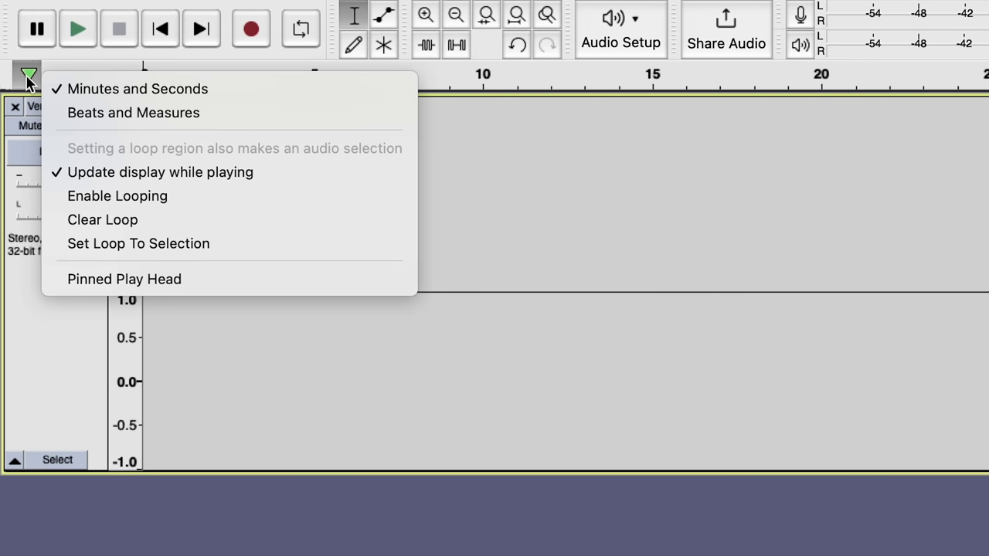
left_click(301, 87)
right_click(301, 87)
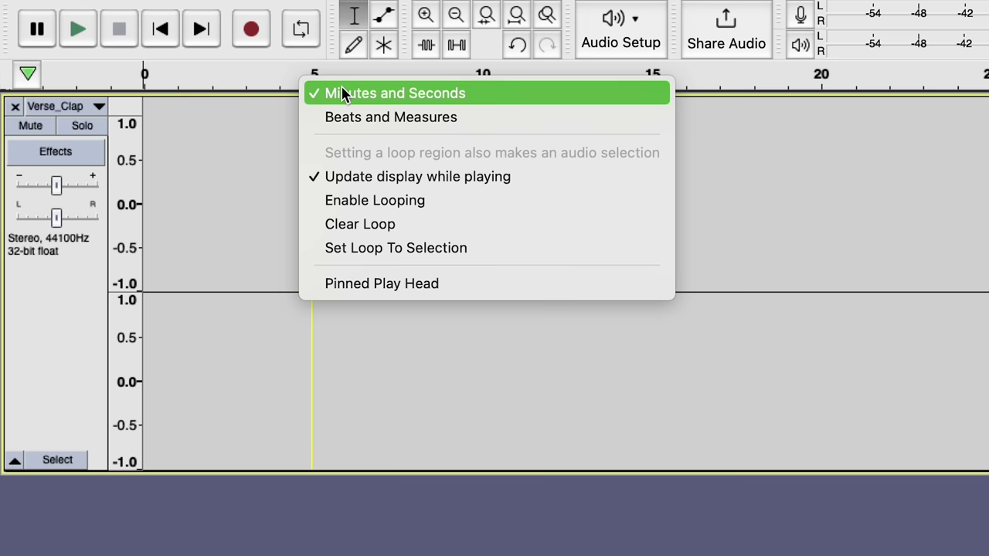
left_click(361, 118)
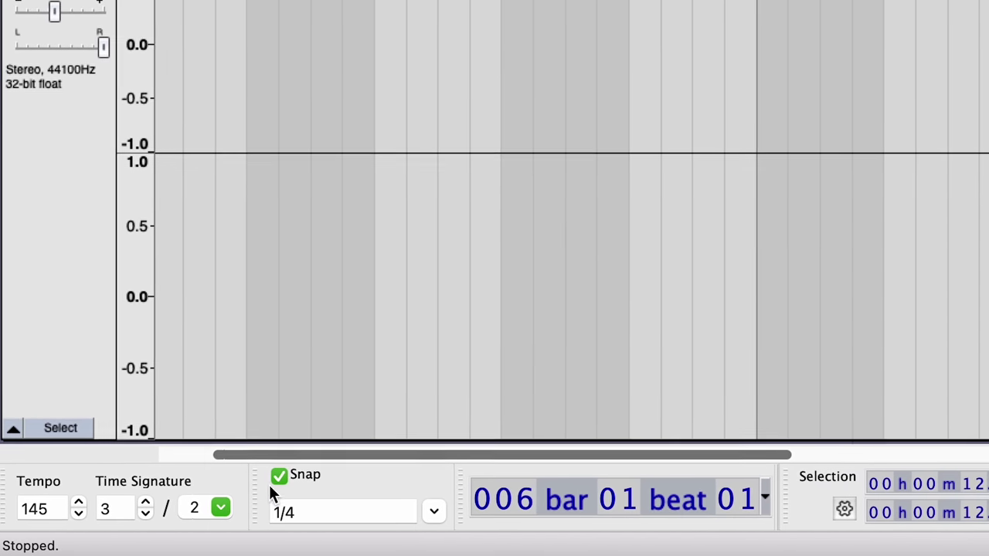
left_click(208, 509)
left_click(220, 393)
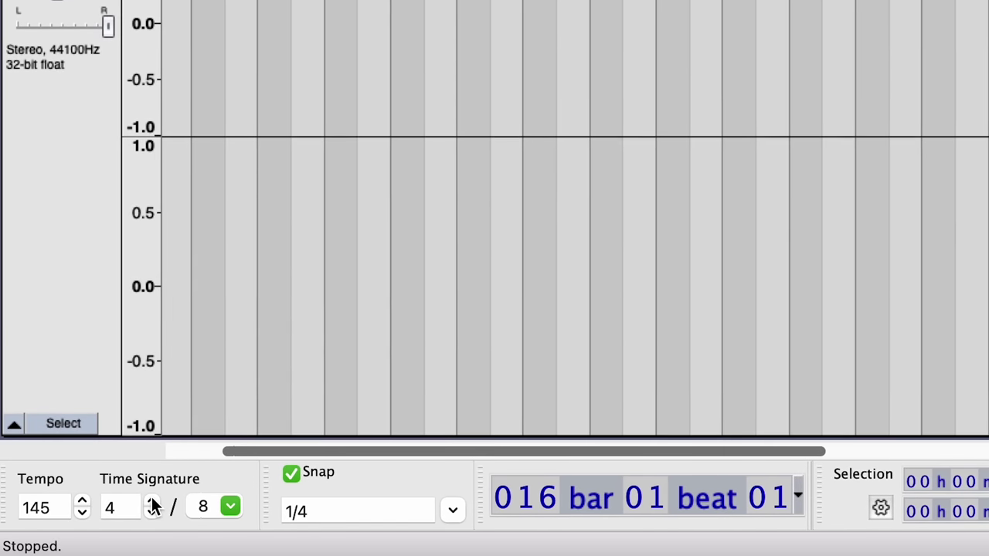
left_click(453, 509)
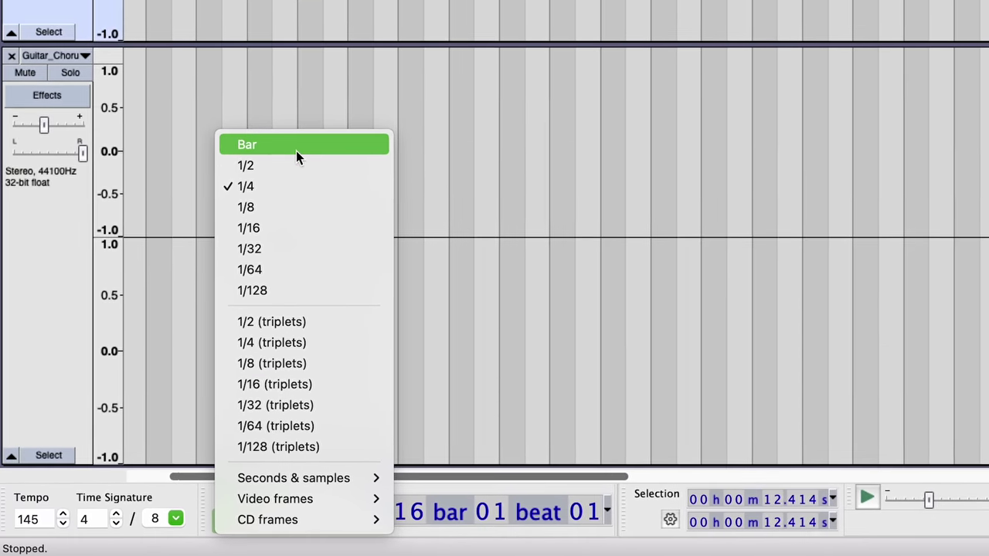
Step: Snap to whole bars, paste the guitar chorus clip and move it to bar 6
left_click(319, 115)
key("ctrl+v")
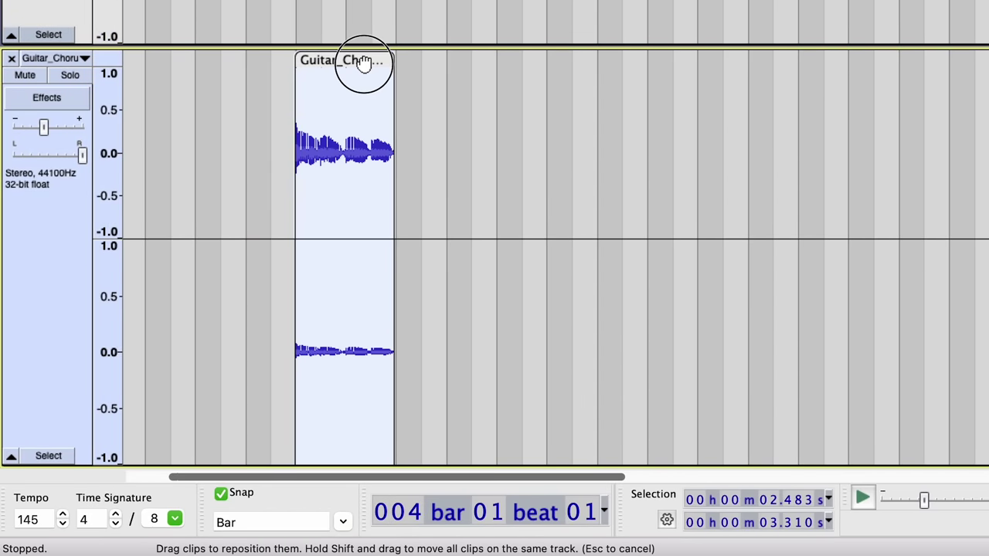
left_click_drag(363, 61, 282, 57)
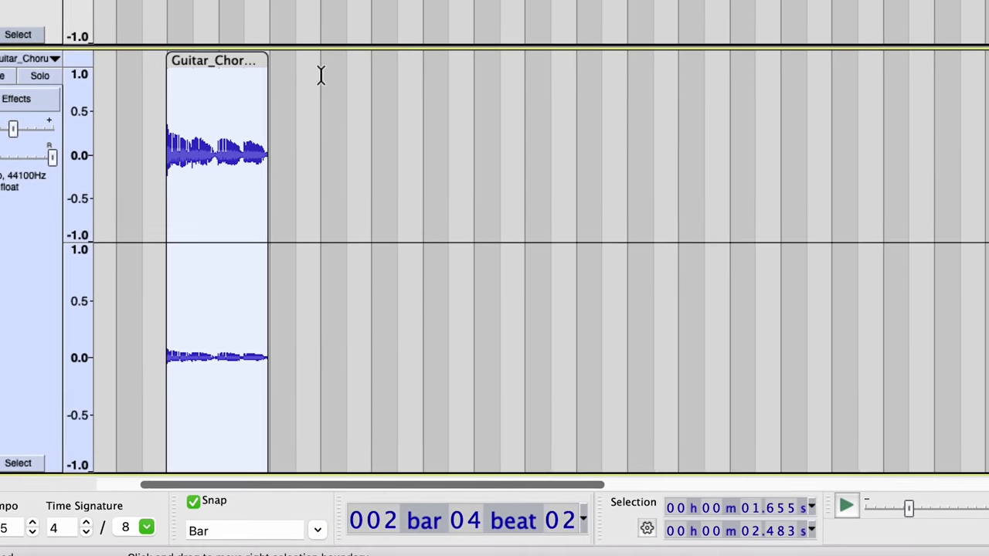
Step: Paste another guitar chorus copy at bar 10, then select bars 29 to 33 across all tracks
left_click(364, 77)
key("Right")
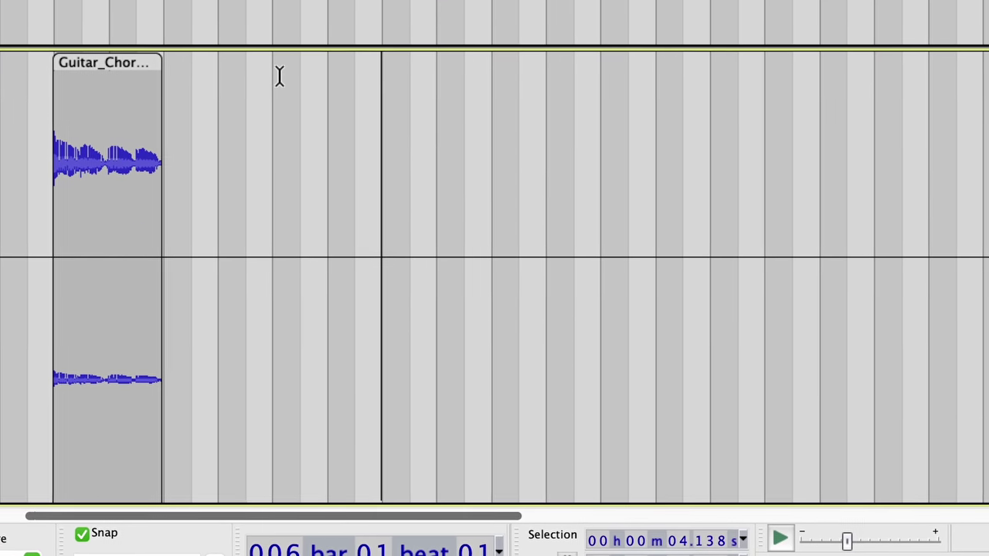
key("Right")
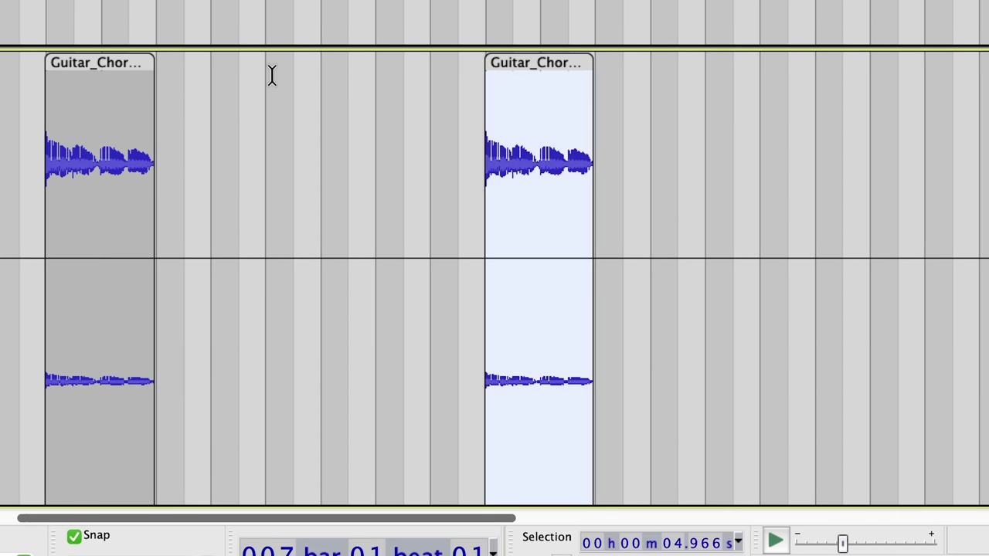
key("Right")
key("Right")
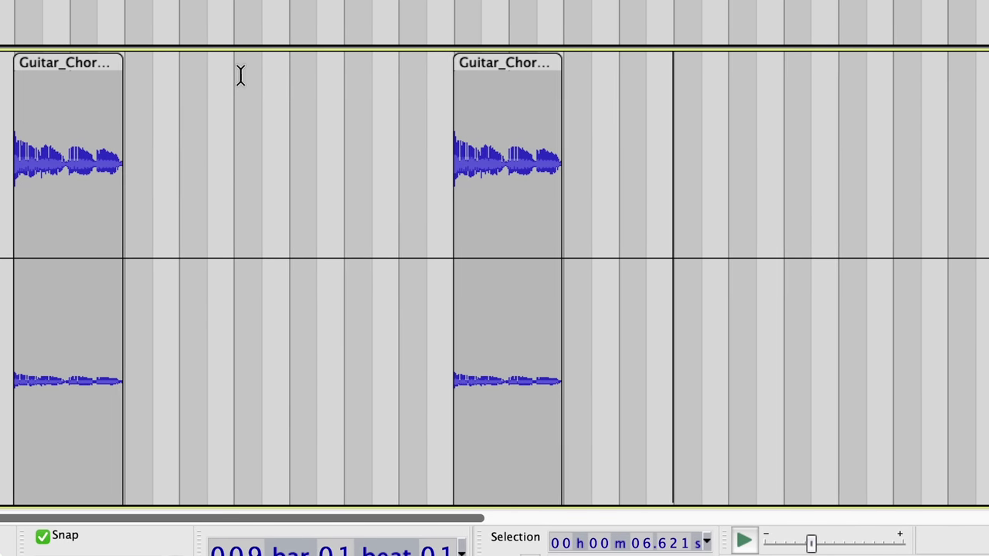
key("Right")
key("ctrl+v")
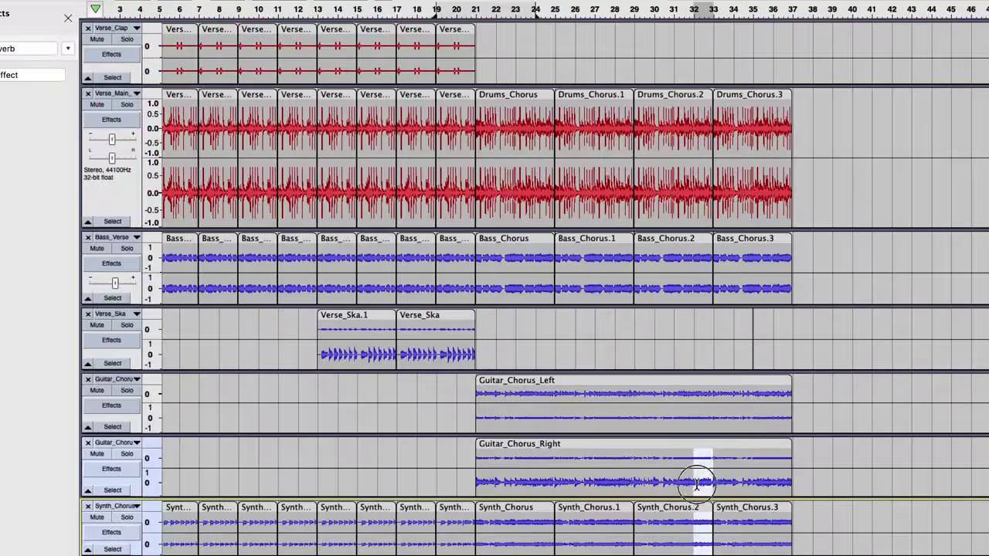
left_click_drag(674, 374, 633, 55)
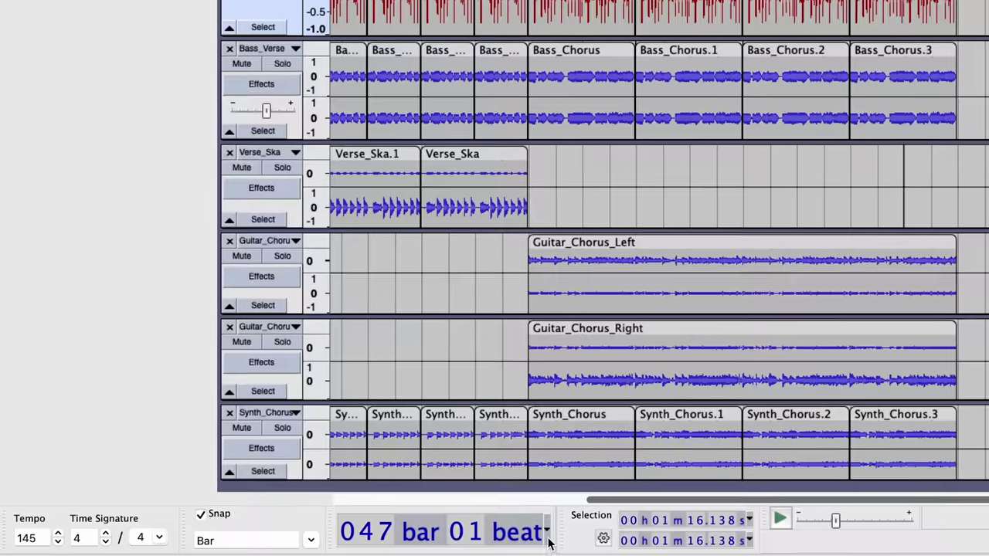
left_click(522, 532)
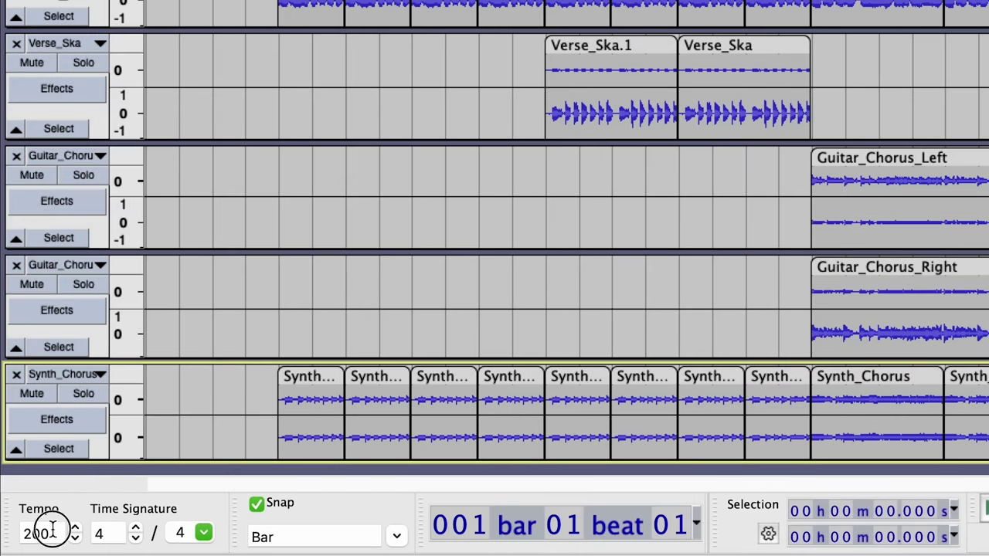
Step: Set the tempo to 145 and stretch the Verse_Ska clip to 70% speed
double_click(52, 530)
type("145")
key("Return")
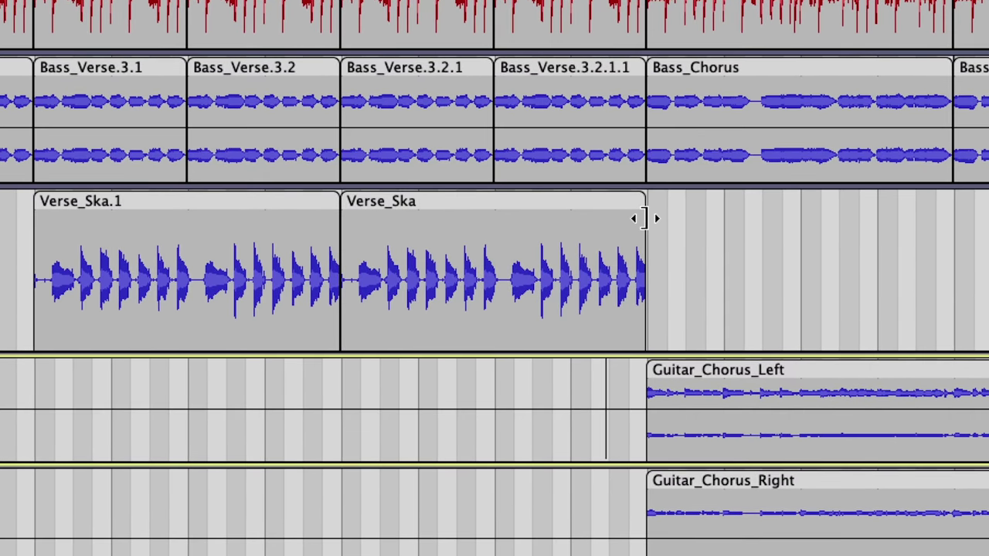
left_click(645, 219)
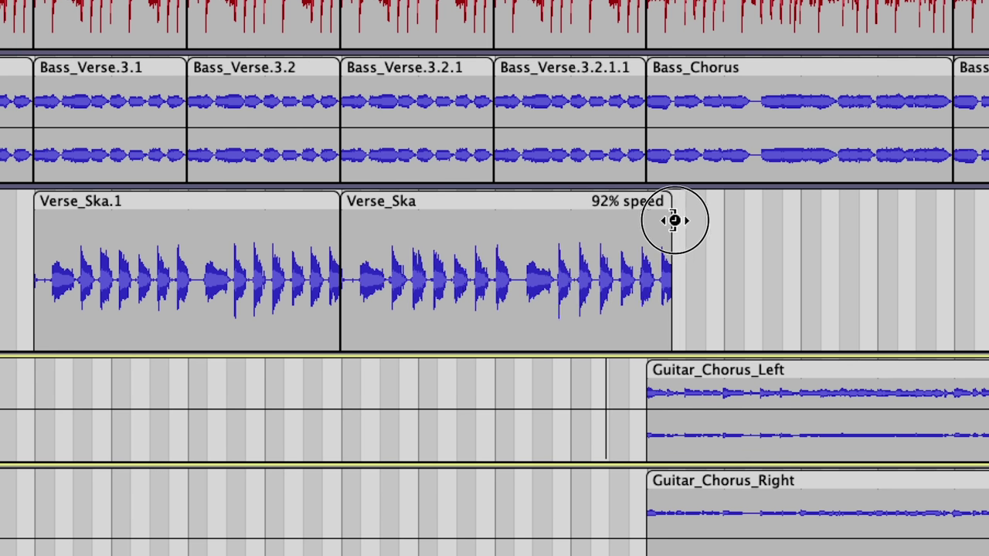
left_click_drag(745, 225, 774, 225)
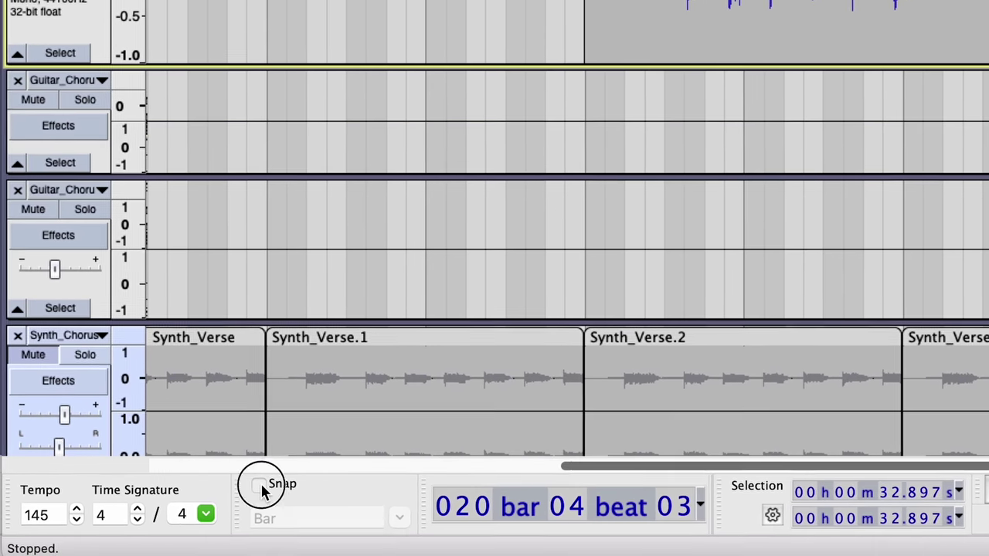
Step: Turn on snapping and repeat the Ska_Guitar_140BPM clip directly after itself
left_click(236, 501)
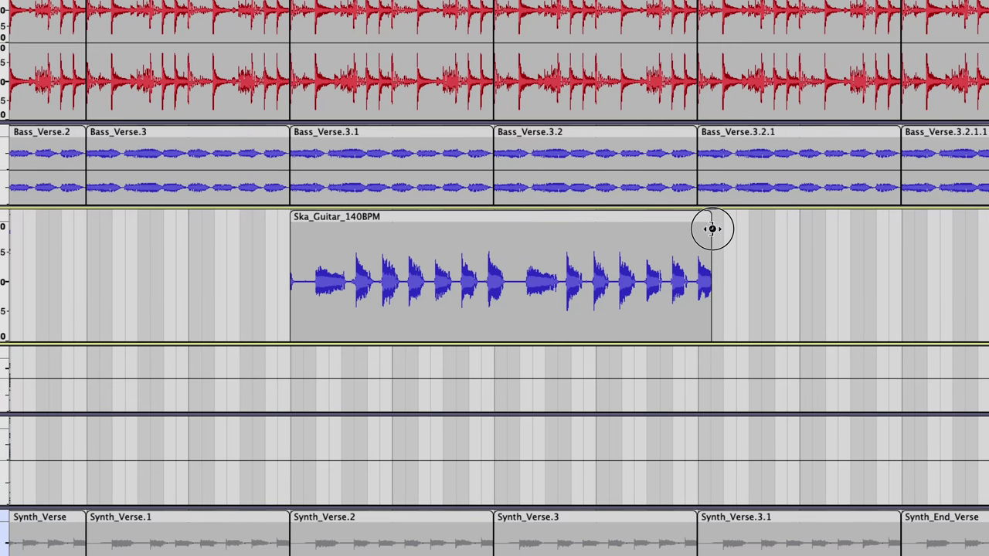
left_click(620, 217)
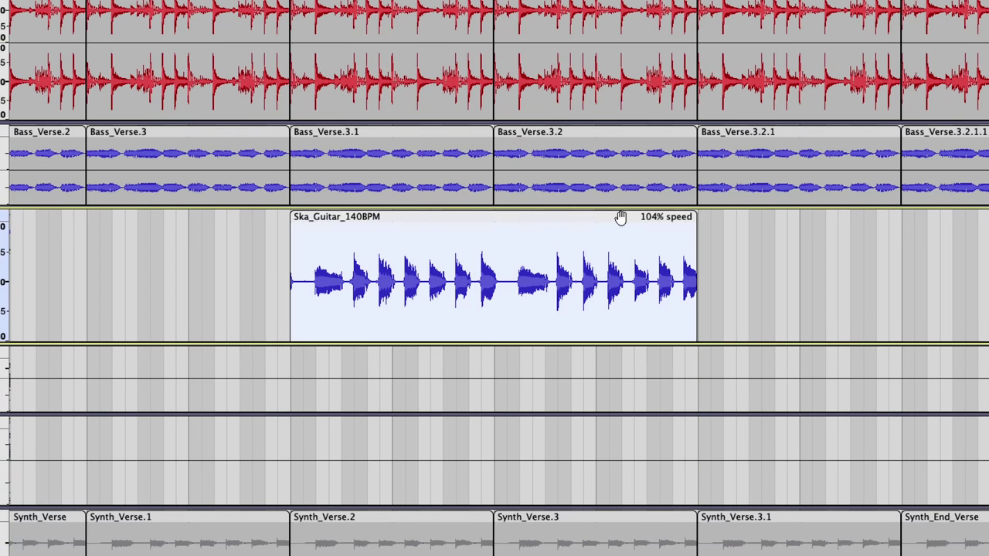
key("super+r")
scroll(621, 217, "right", 5)
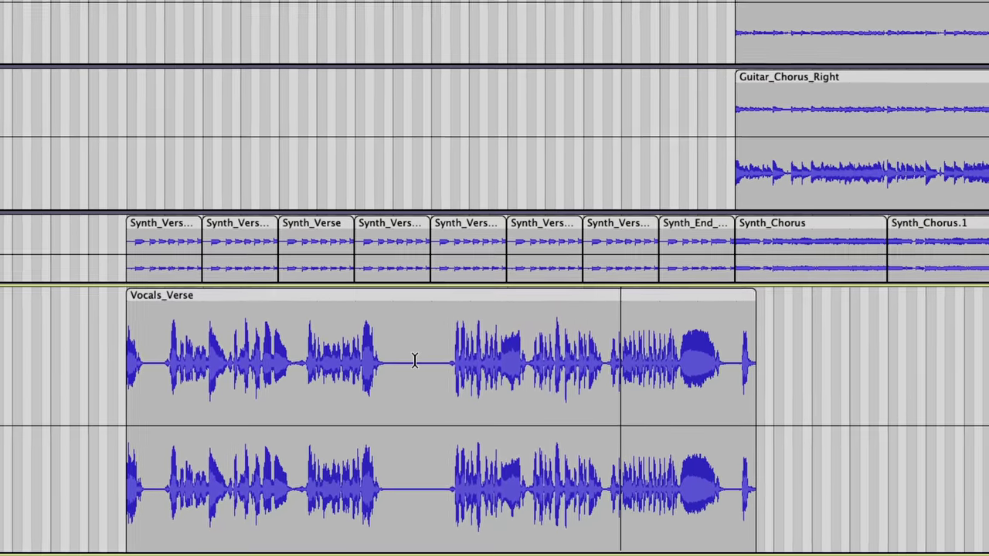
Step: Change the Vocals_Verse clip's speed to 200%
left_click(407, 340)
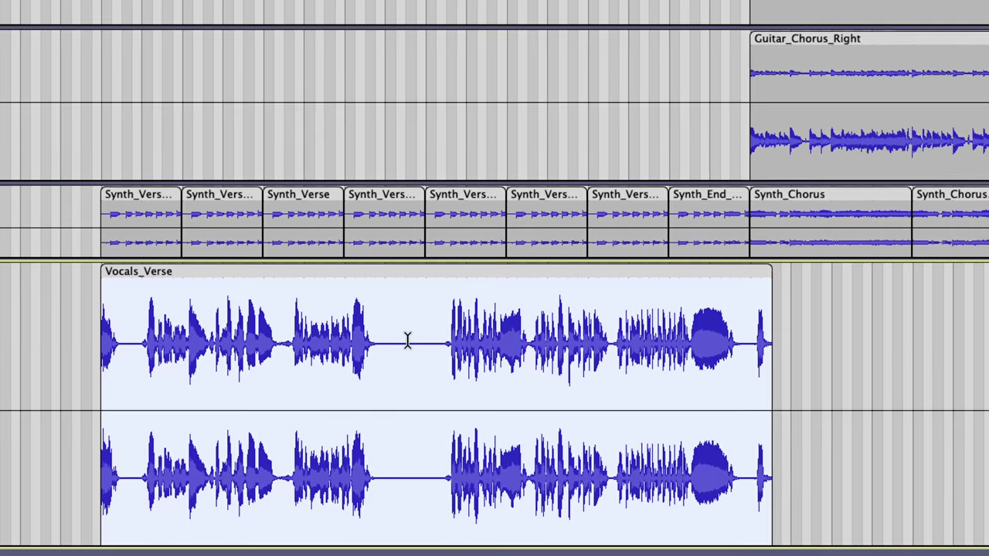
right_click(407, 340)
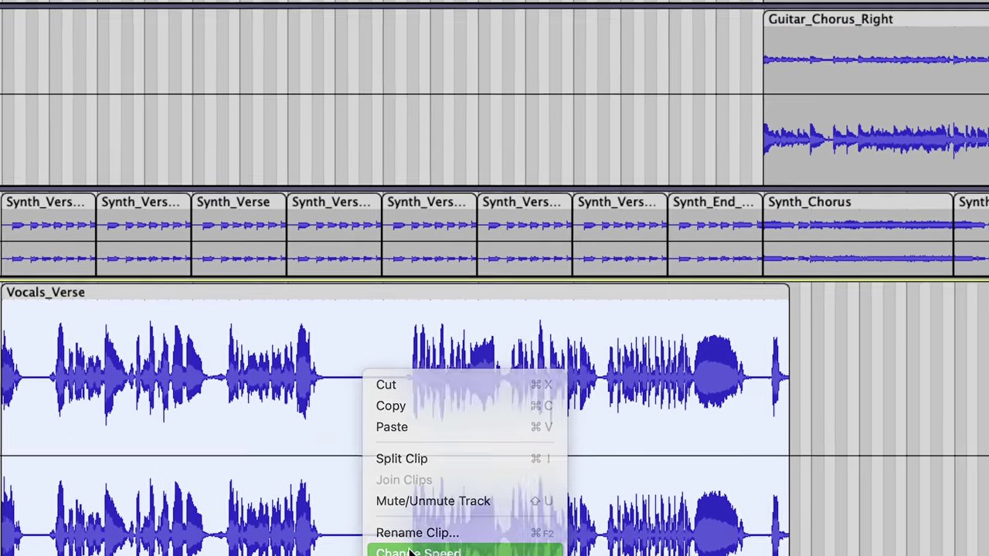
left_click(444, 479)
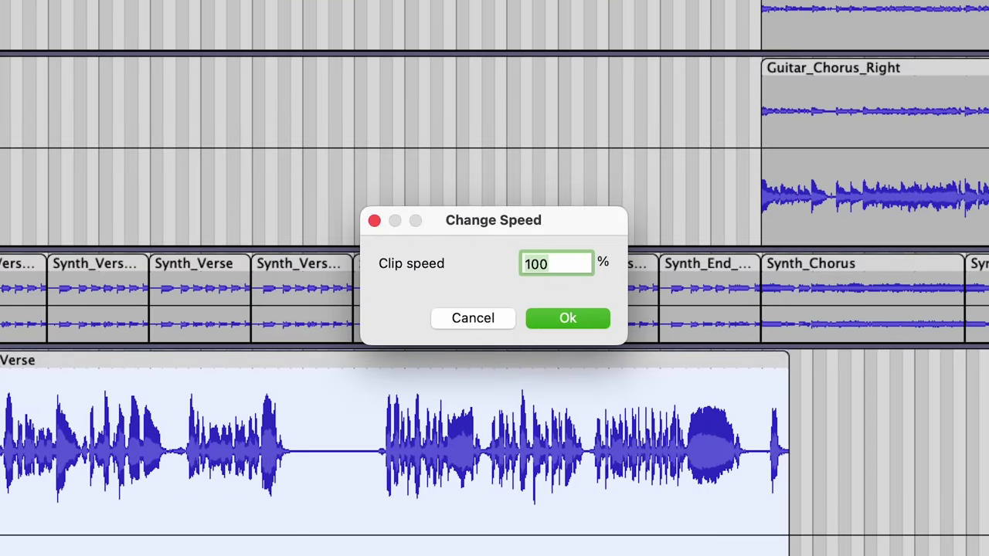
type("200")
key("Return")
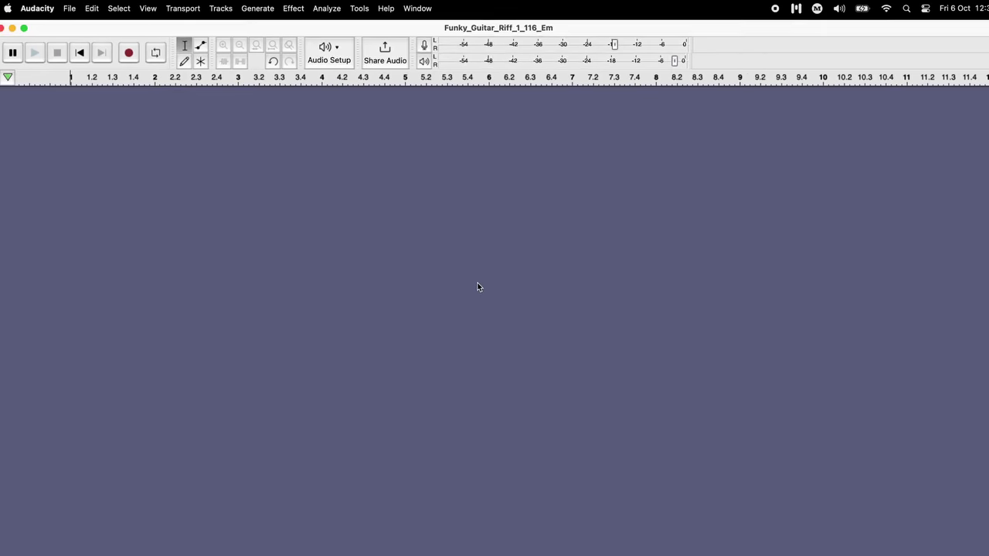
Step: Open the Muse Hub panel and scroll through the Get Creative effects carousel
left_click(784, 9)
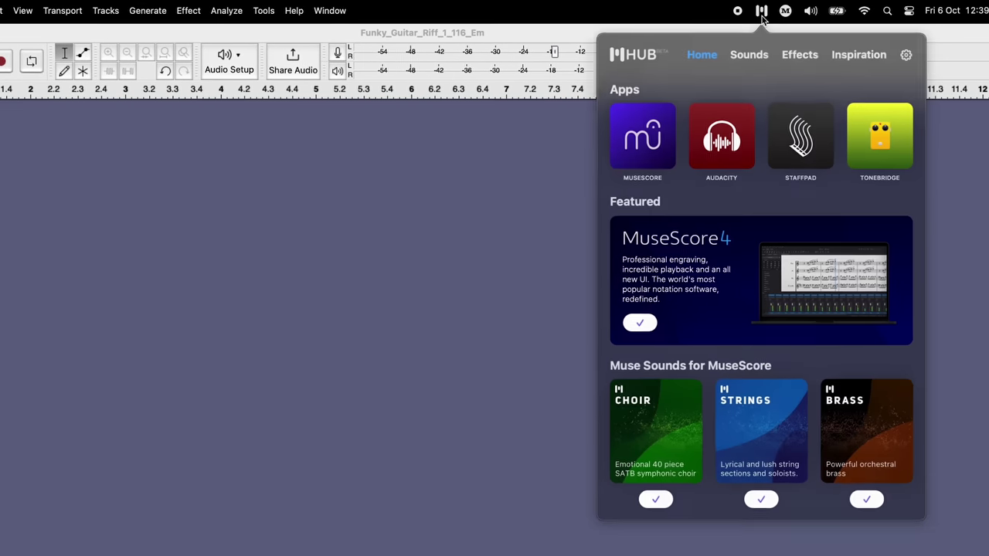
left_click(740, 60)
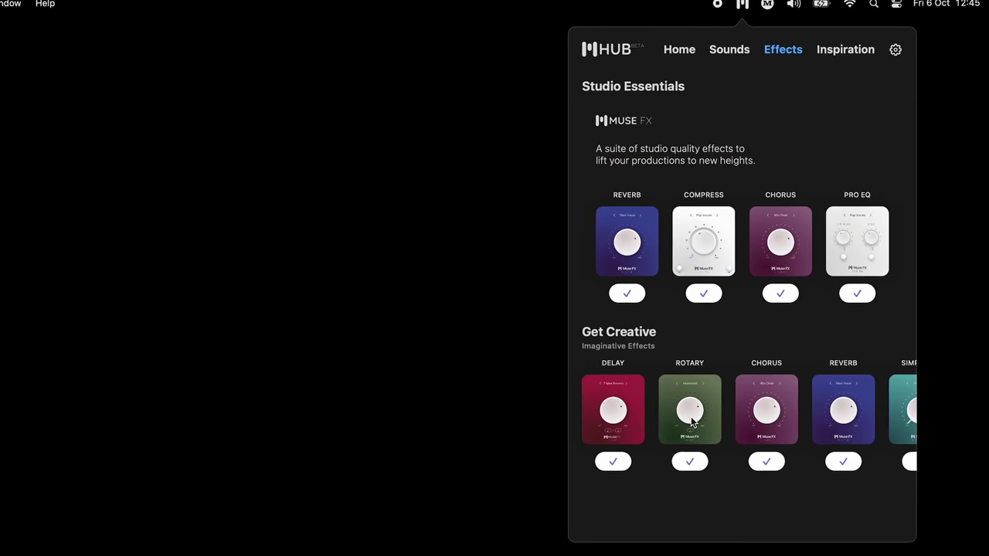
scroll(680, 479, "right", 3)
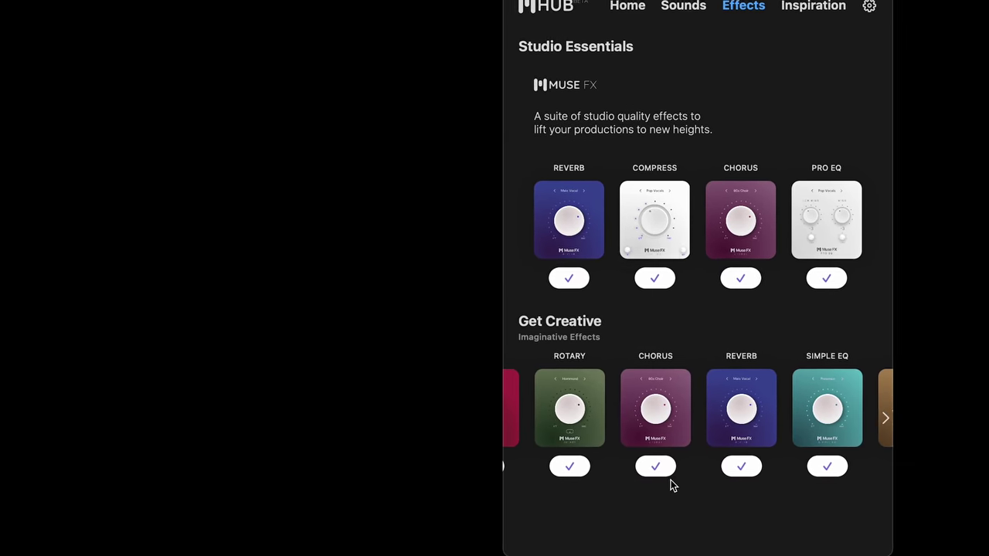
scroll(657, 484, "right", 3)
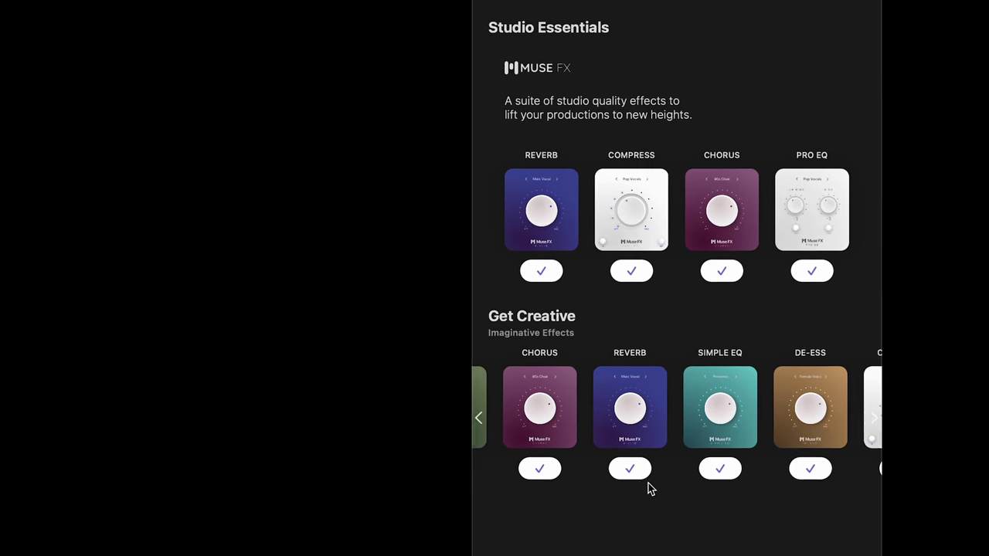
scroll(587, 495, "right", 3)
scroll(572, 493, "right", 3)
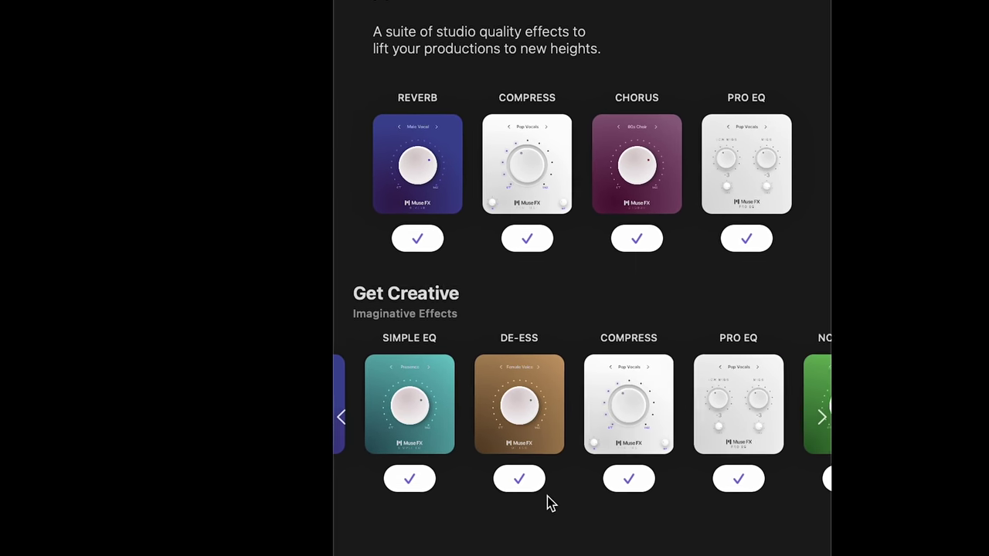
scroll(483, 512, "right", 4)
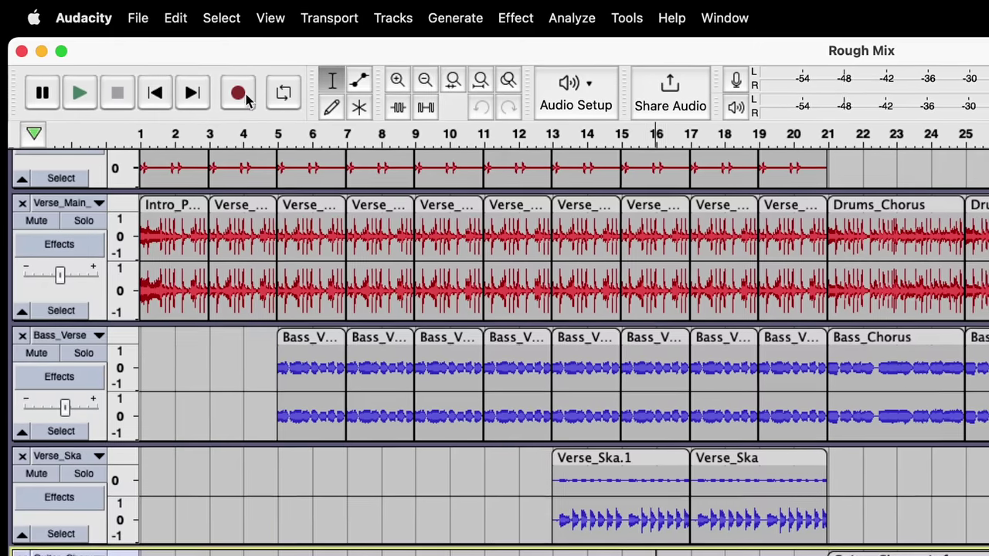
Step: Export the project as a WAV file at 44100 Hz and choose the save location
left_click(68, 5)
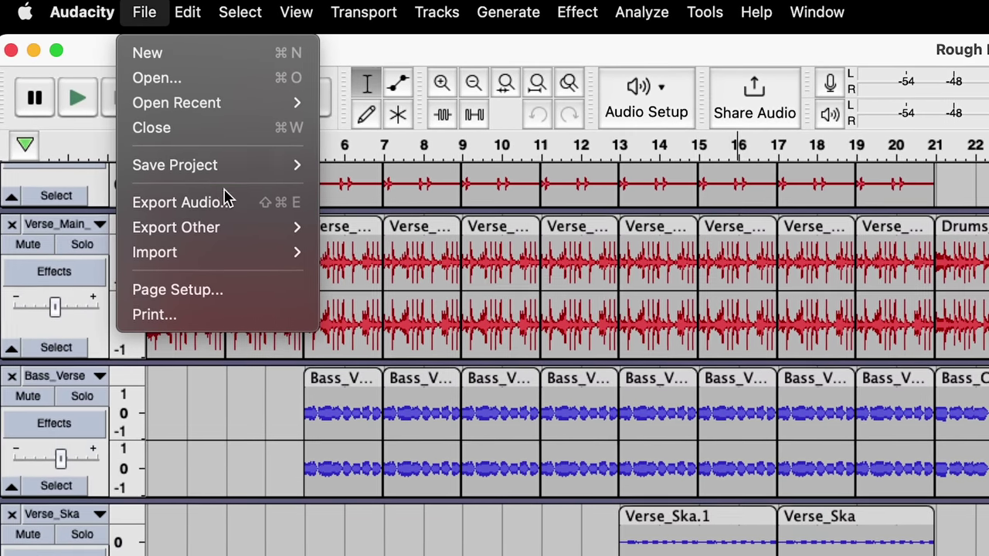
left_click(238, 201)
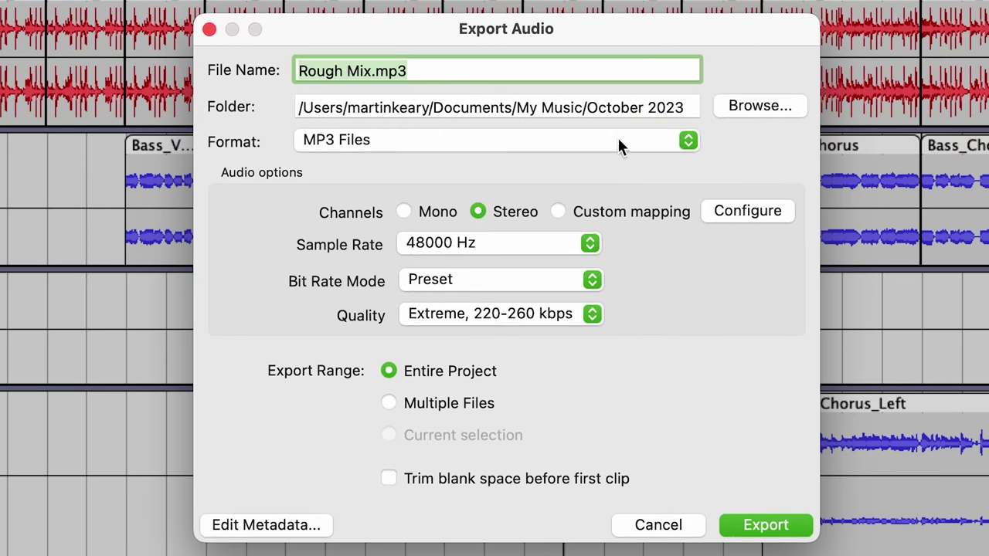
left_click(634, 141)
left_click(629, 93)
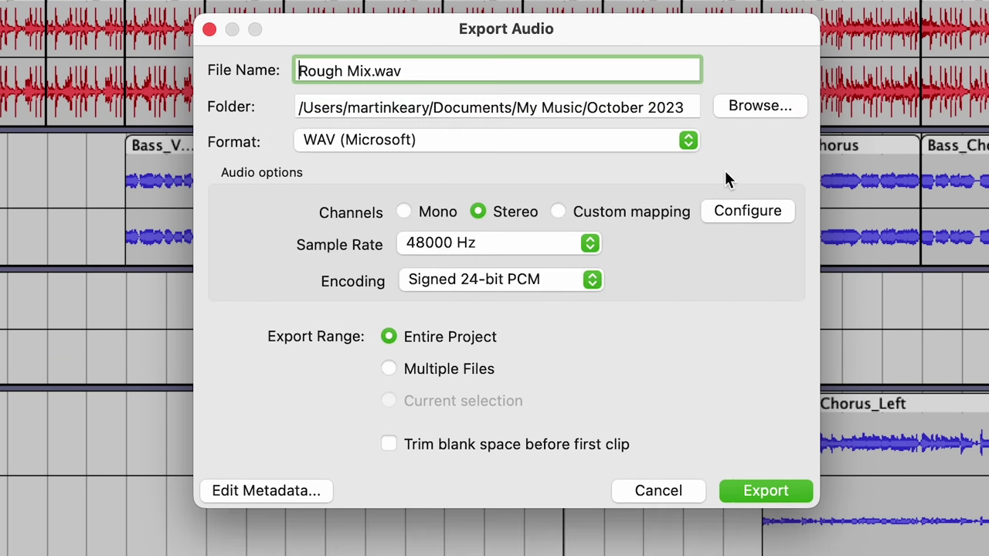
left_click(591, 243)
left_click(547, 221)
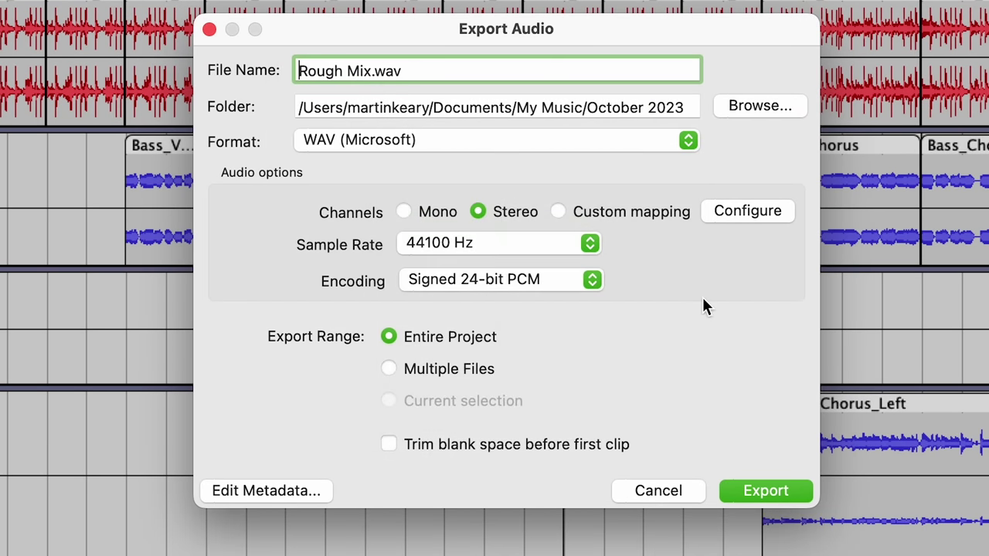
left_click(758, 105)
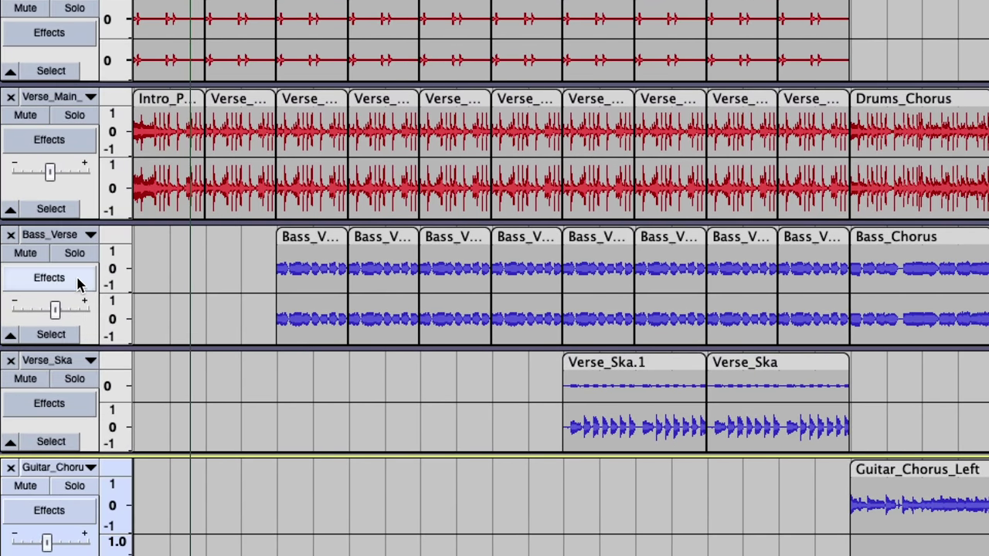
Step: Add Audacity's Reverb as a realtime effect on the Bass_Verse track
left_click(77, 284)
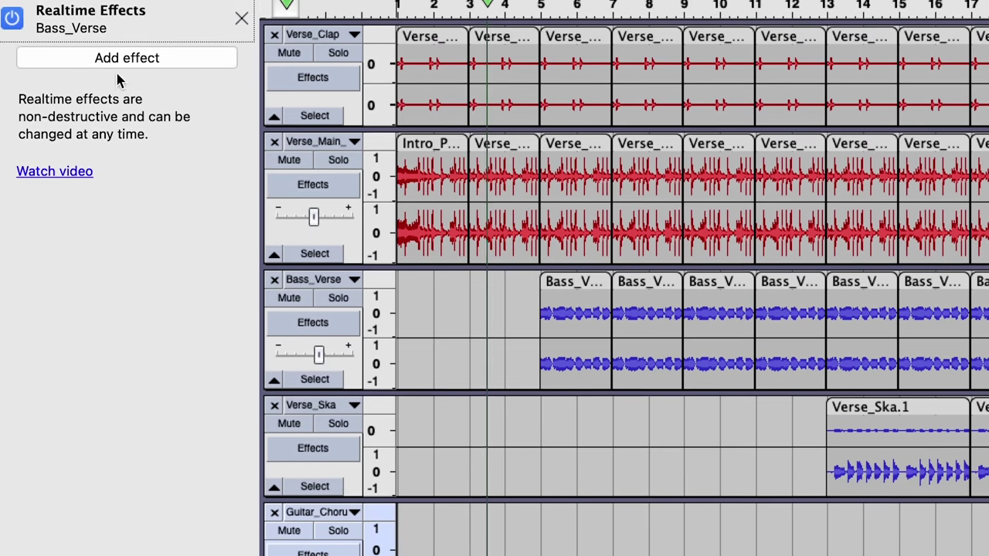
left_click(118, 13)
mouse_move(126, 101)
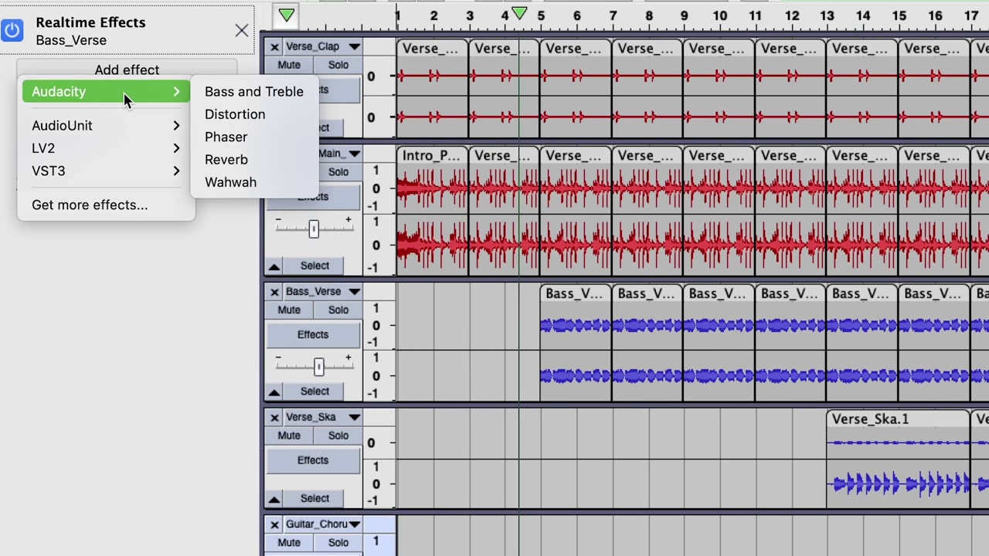
left_click(269, 161)
Step: Add a Time Track and enter a project tempo of 50
left_click(302, 9)
mouse_move(481, 41)
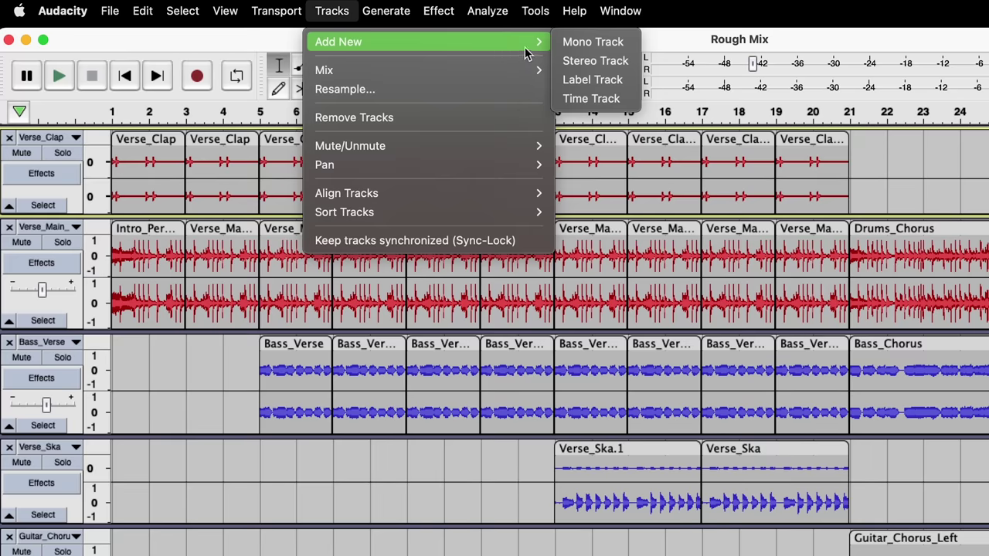
left_click(591, 98)
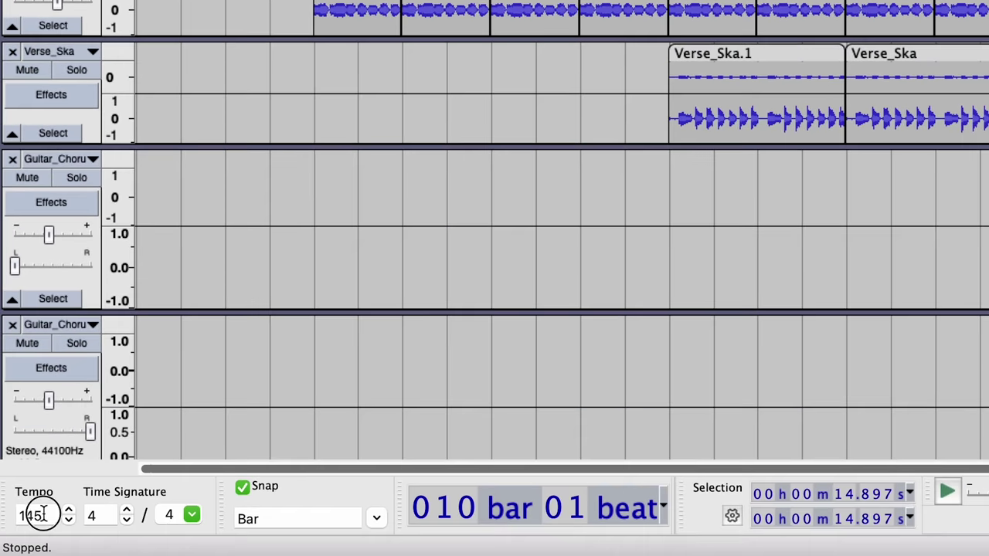
type("50")
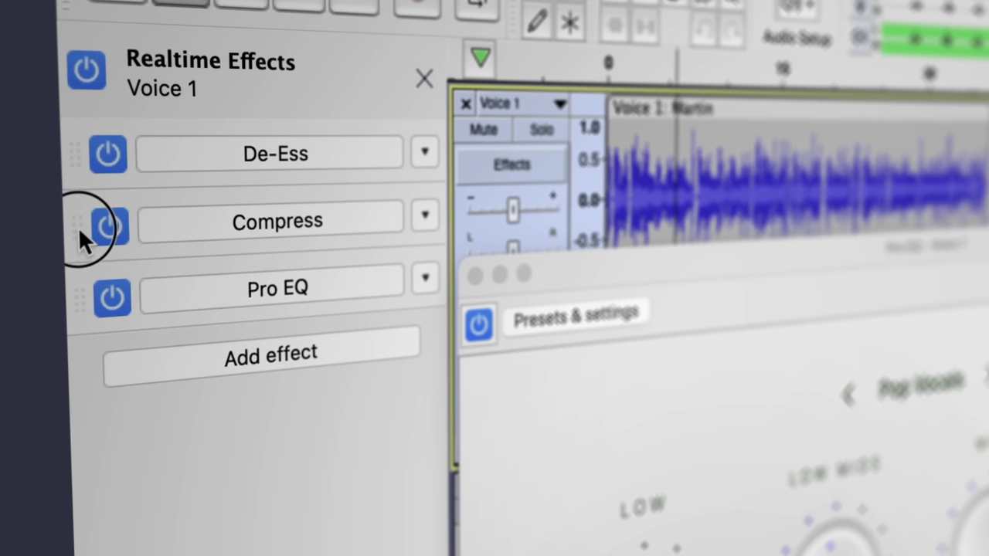
Step: Remove De-Ess from Voice 1's chain and stretch Verse_Ska to 96% to meet the chorus
left_click_drag(81, 175, 88, 196)
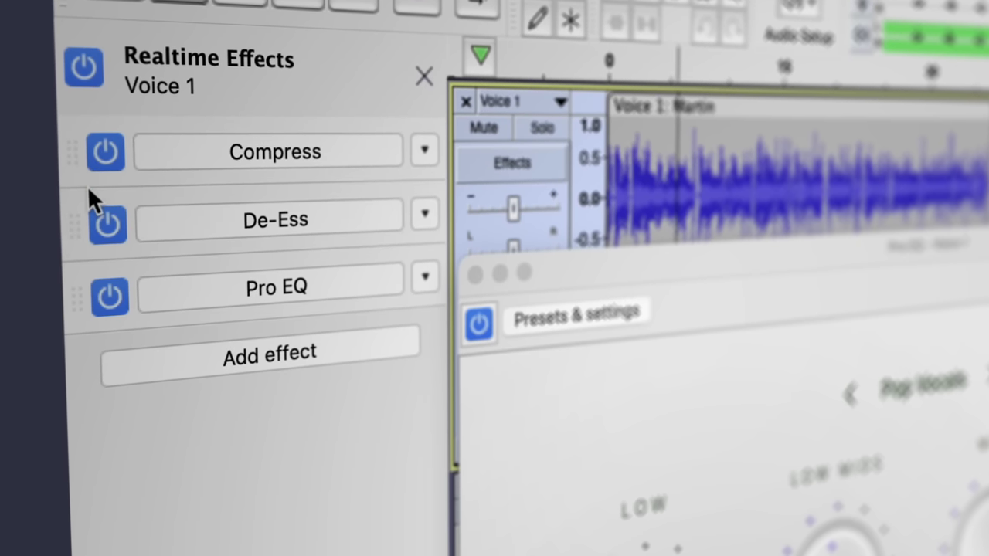
left_click(105, 224)
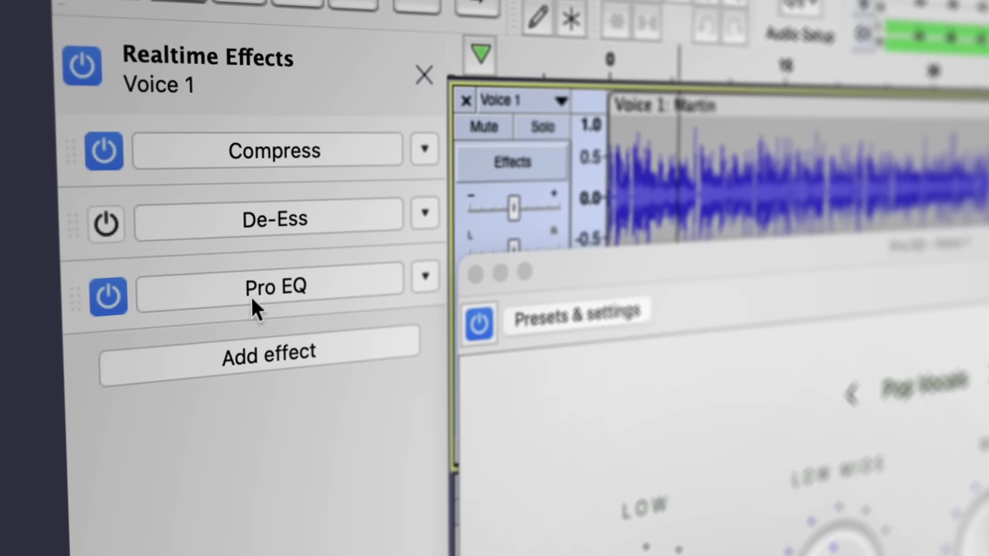
left_click(427, 214)
left_click(446, 248)
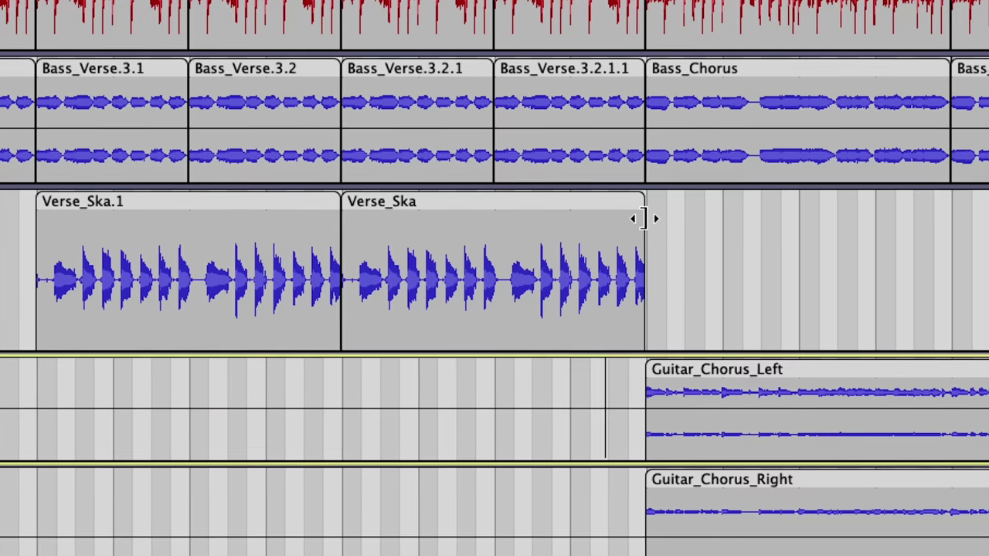
left_click_drag(645, 219, 662, 218)
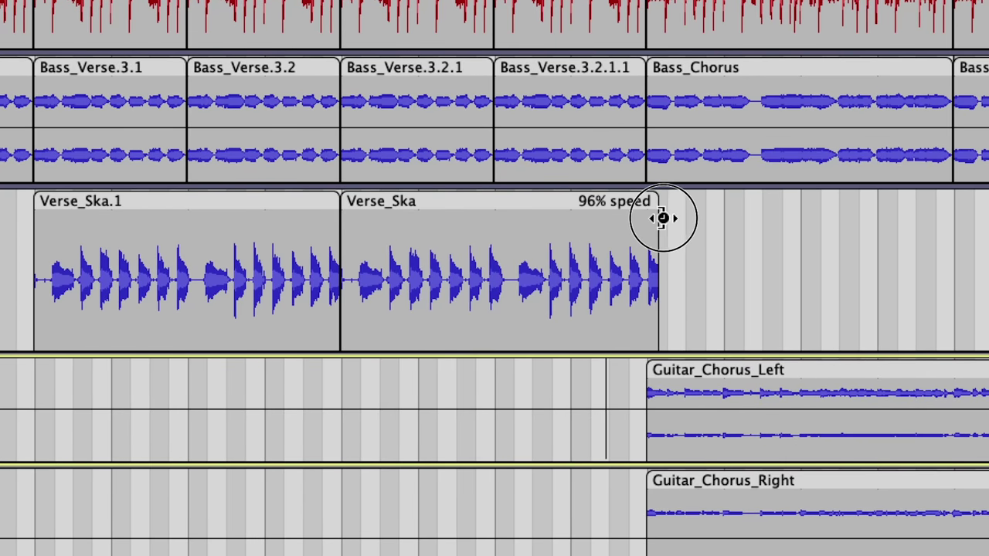